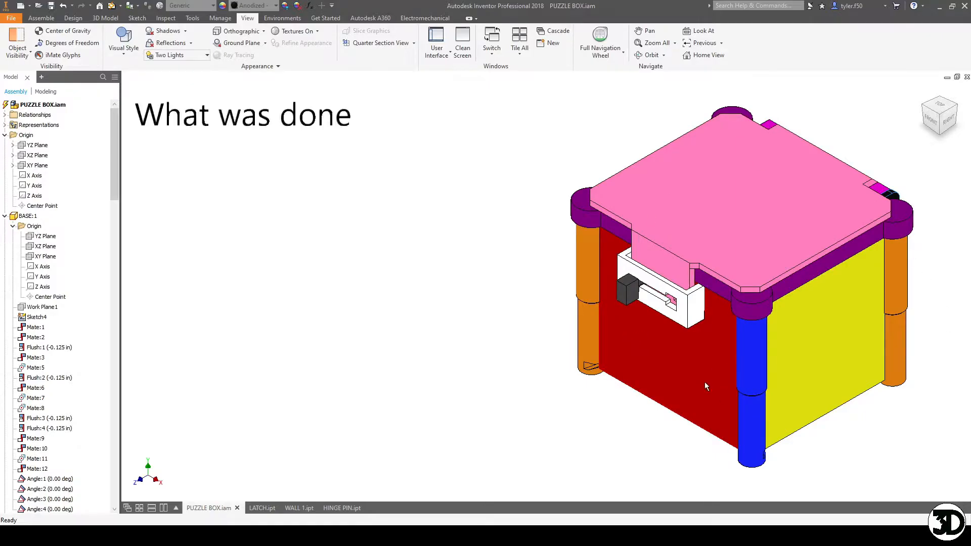
- Examine the puzzle box assembly from several angles, focusing on the white latch and its dark slider on the front wall
middle_drag(706, 384, 521, 364)
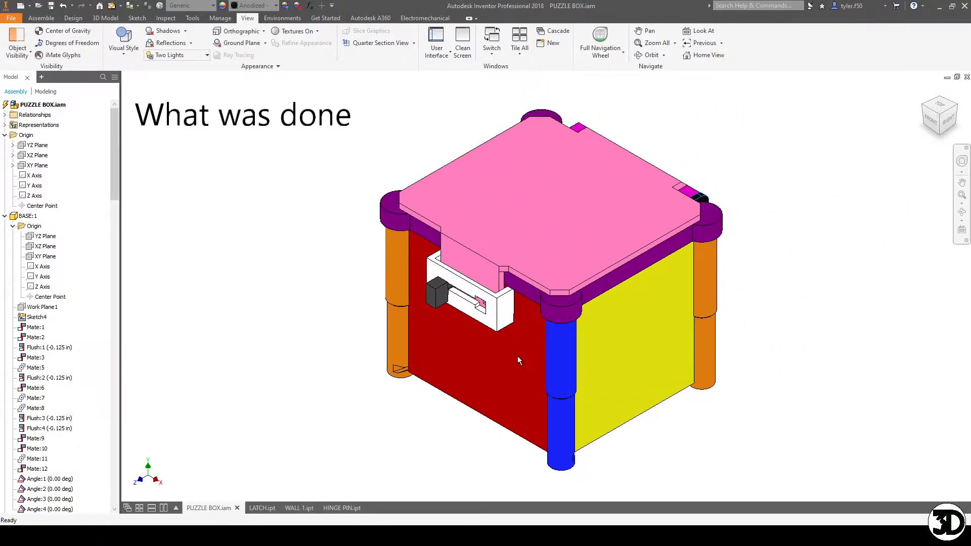
shift+middle_drag(666, 336, 650, 296)
scroll(591, 244, up, 2)
scroll(566, 236, down, 6)
shift+middle_drag(609, 258, 602, 315)
scroll(462, 320, down, 5)
scroll(494, 257, up, 2)
middle_drag(494, 257, 475, 304)
key(F4)
key(F4)
drag(604, 375, 678, 298)
middle_drag(585, 380, 565, 386)
scroll(565, 386, up, 1)
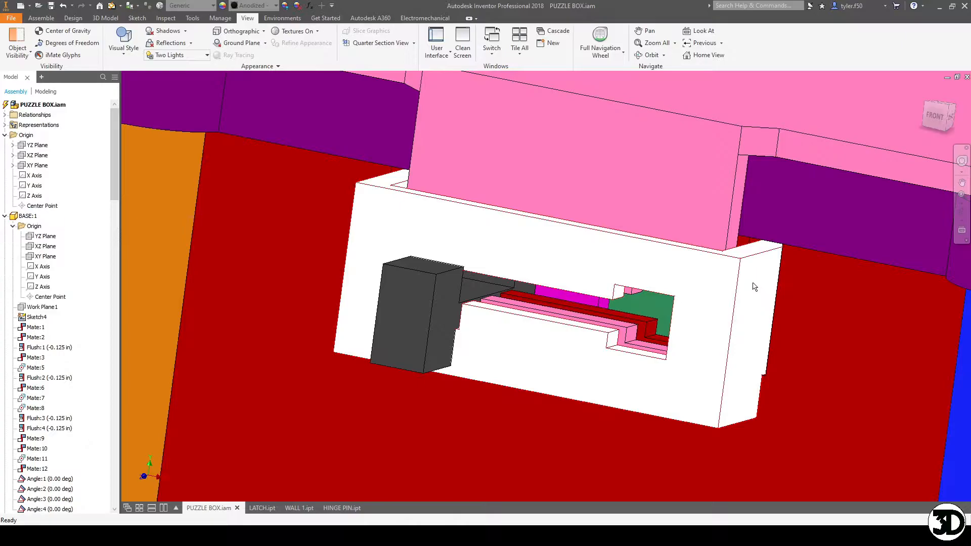
- Inspect the latch opening up close, and the black hinge pin on the back of the box
scroll(703, 304, up, 5)
middle_drag(703, 303, 621, 314)
key(F4)
drag(686, 305, 526, 320)
scroll(539, 299, down, 3)
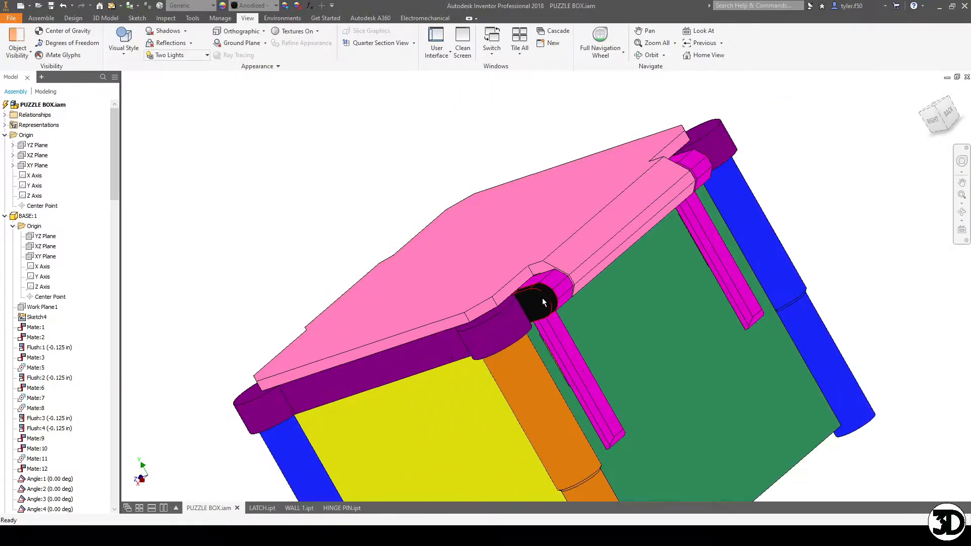
click(531, 304)
shift+middle_drag(615, 332, 553, 279)
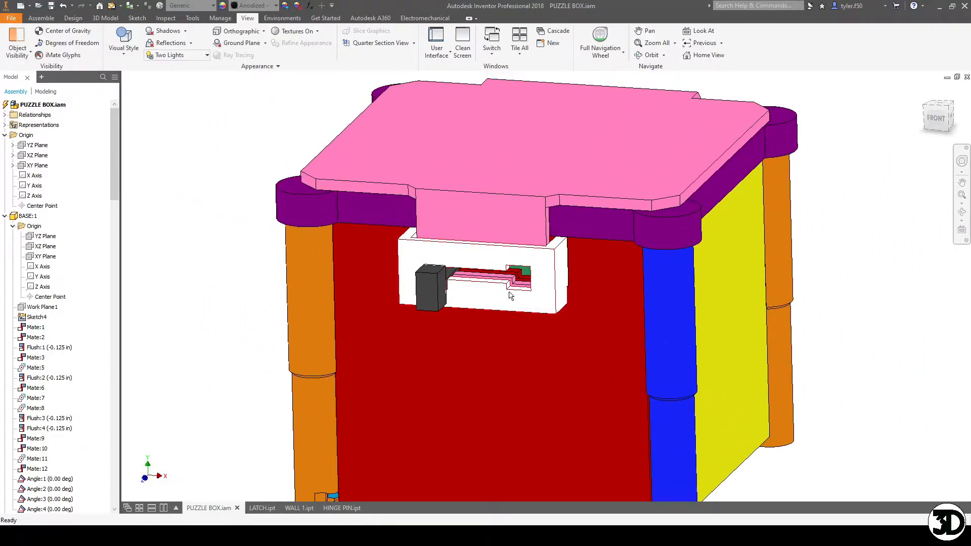
- Hide the pink lid and the two purple rim pieces along the top of the box
right_click(487, 224)
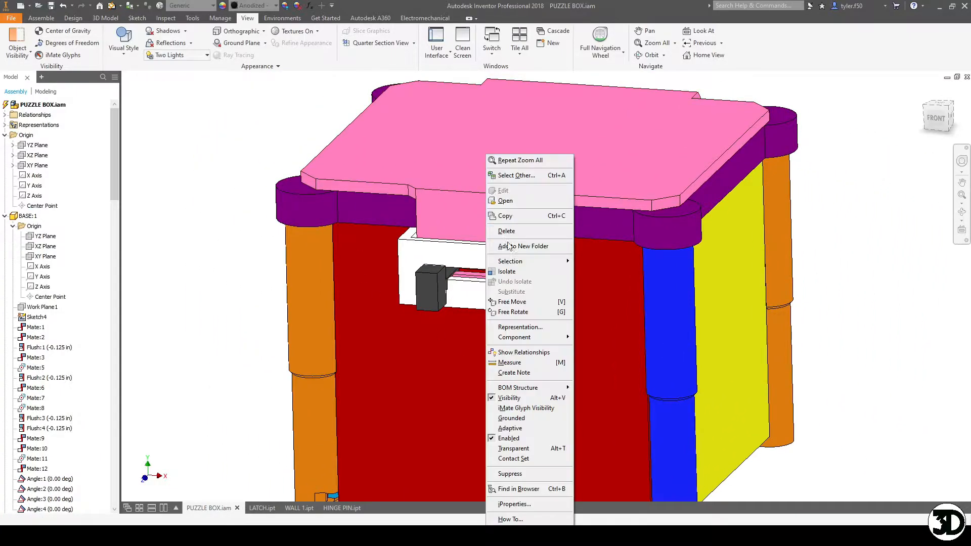
click(511, 398)
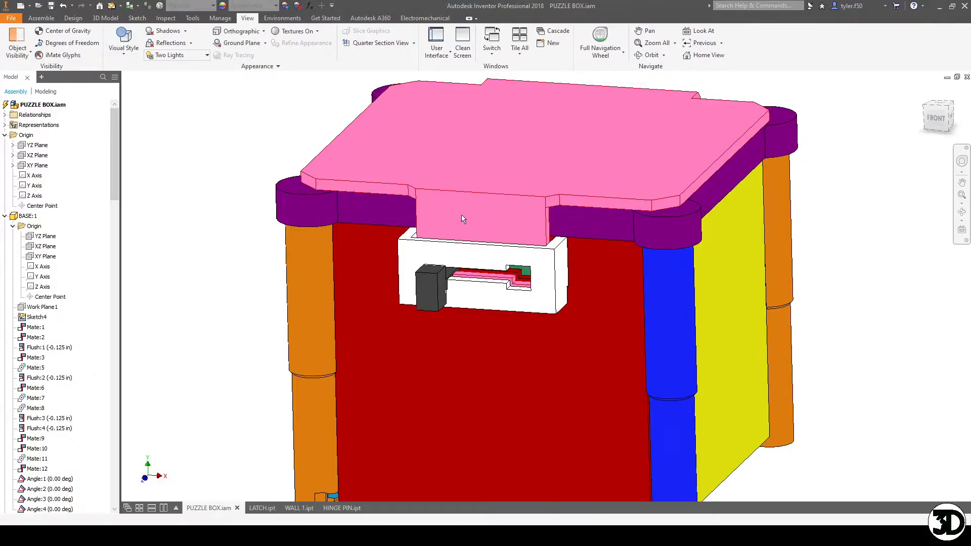
right_click(475, 203)
click(512, 390)
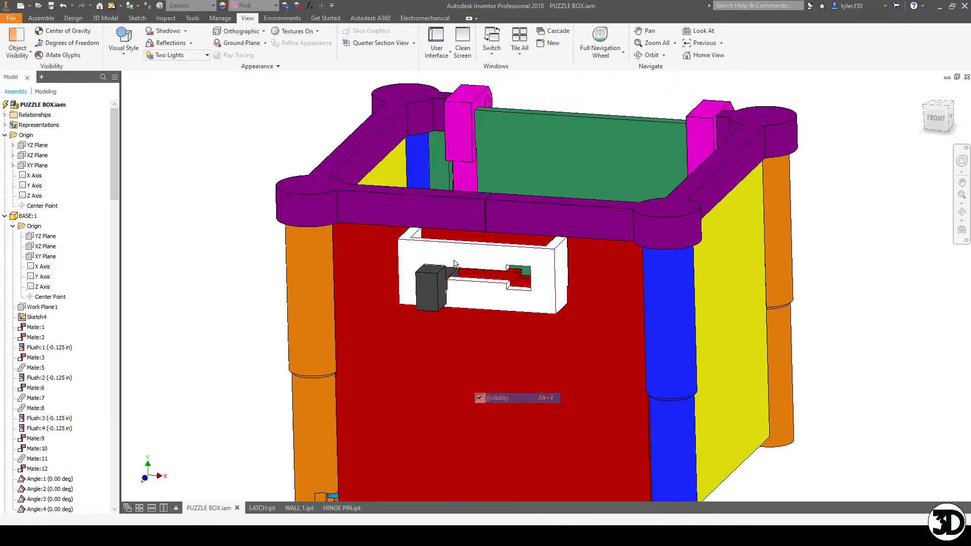
right_click(430, 219)
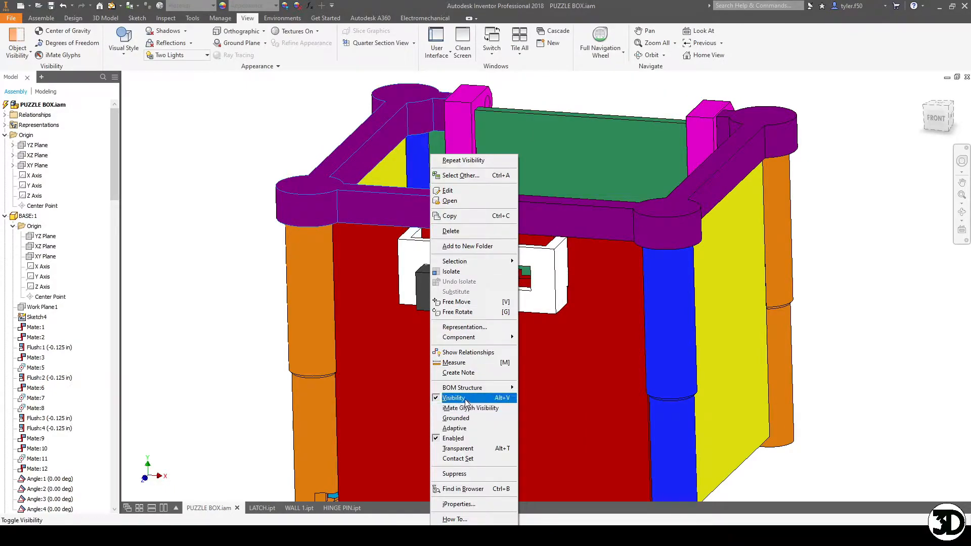
click(480, 398)
right_click(531, 217)
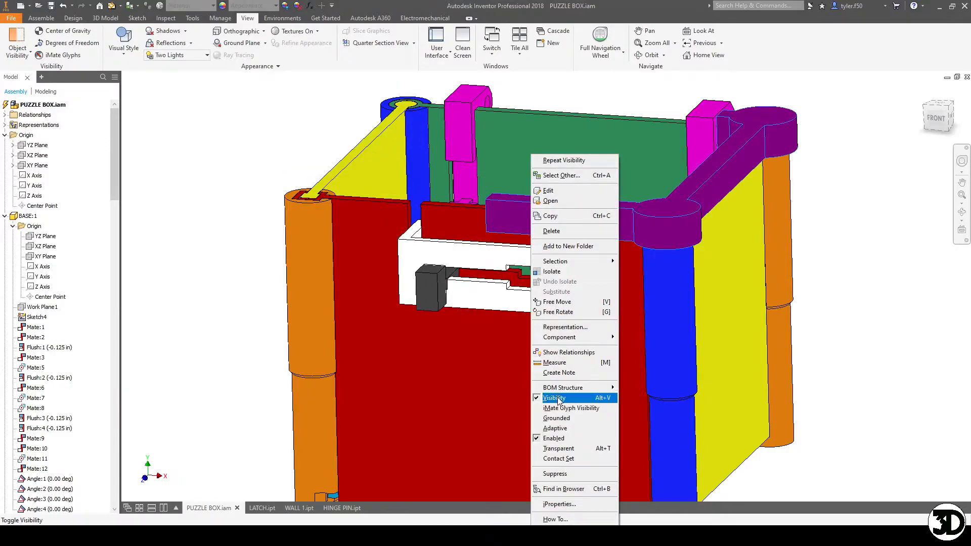
click(612, 396)
- Examine how the latch's arms pass through the red wall's slots, from outside and inside the open box
shift+middle_drag(630, 279, 531, 314)
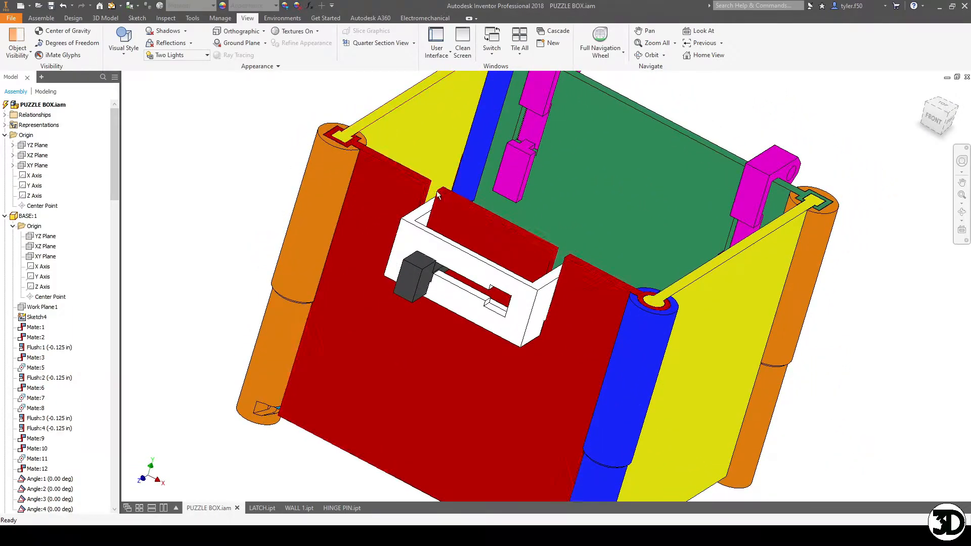
scroll(516, 244, down, 3)
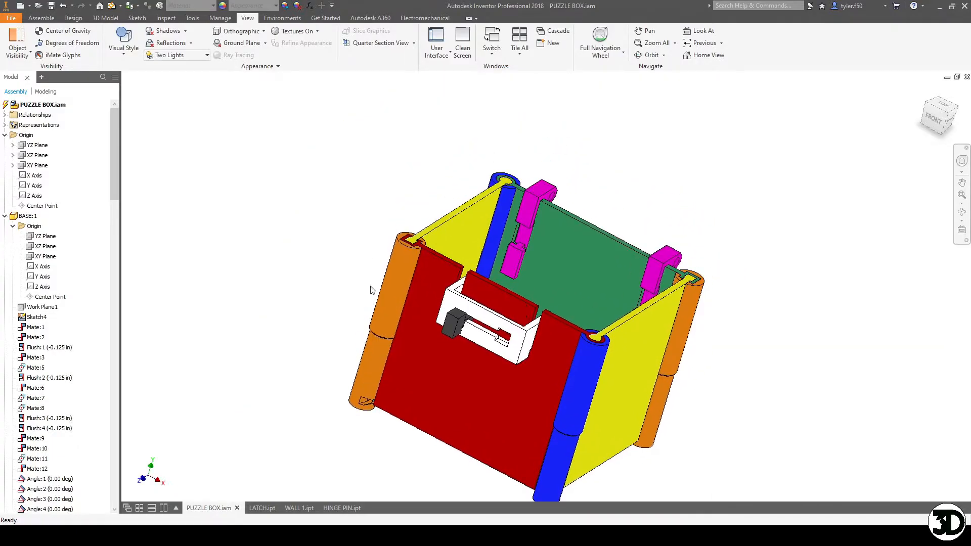
shift+middle_drag(530, 282, 495, 314)
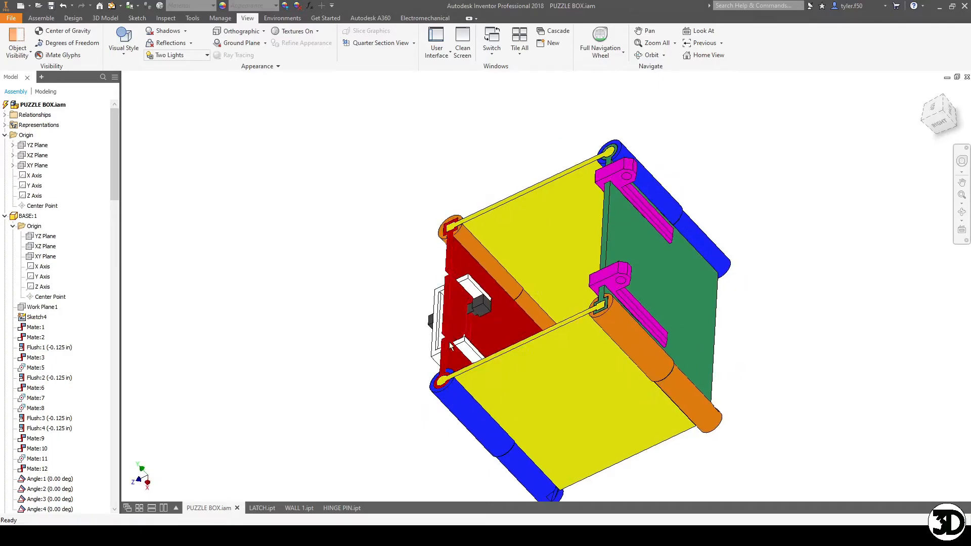
scroll(451, 349, up, 6)
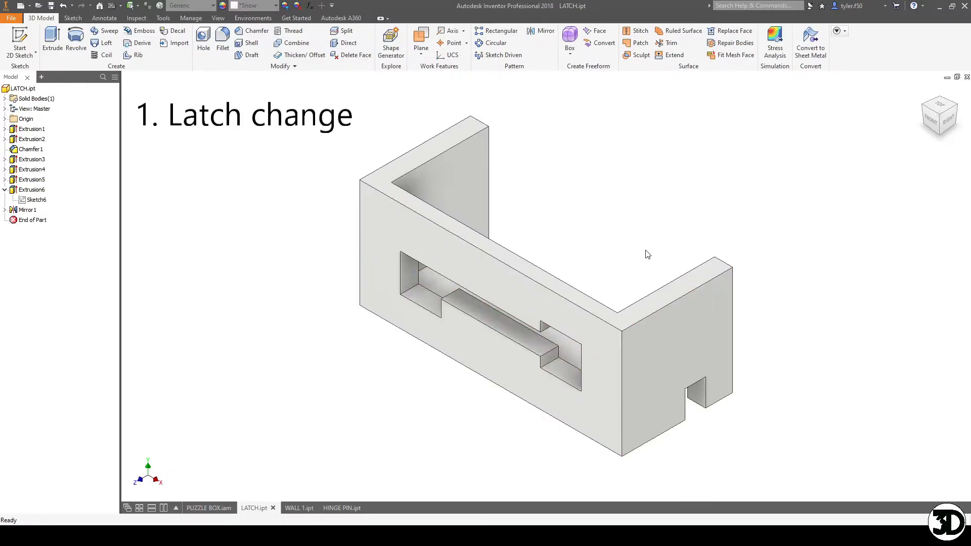
- In LATCH.ipt, open the sketch of Extrusion6 and check the formula behind the notch's width dimension
shift+middle_drag(544, 360, 553, 378)
shift+middle_drag(618, 361, 548, 341)
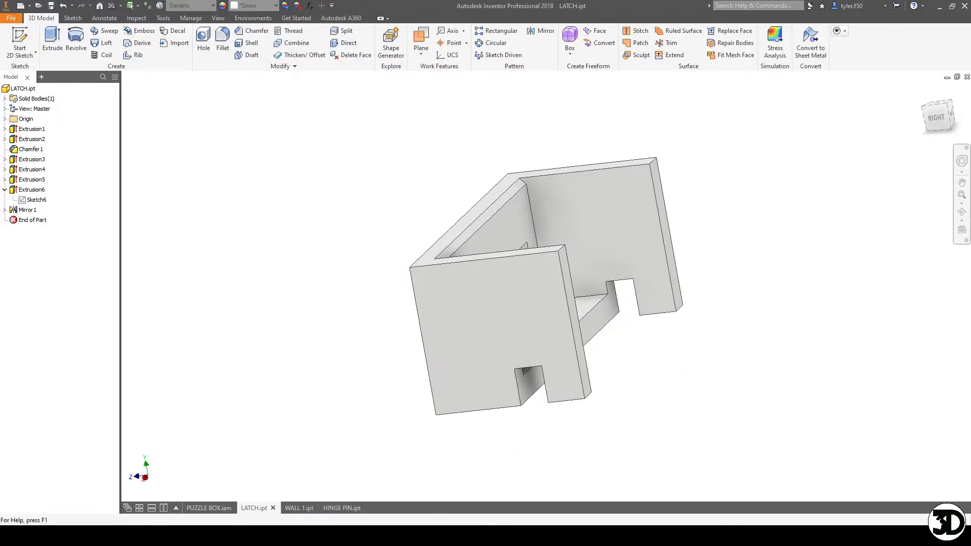
right_click(31, 190)
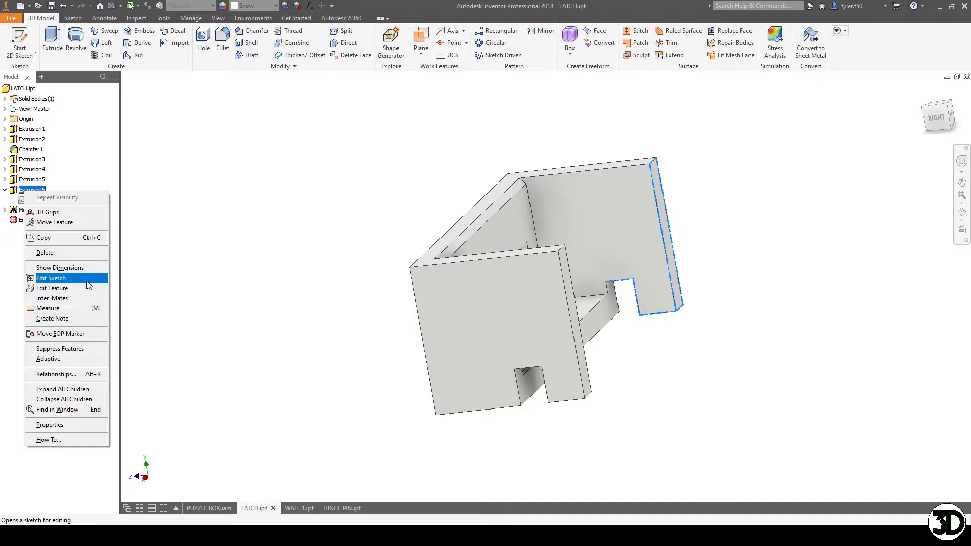
click(55, 278)
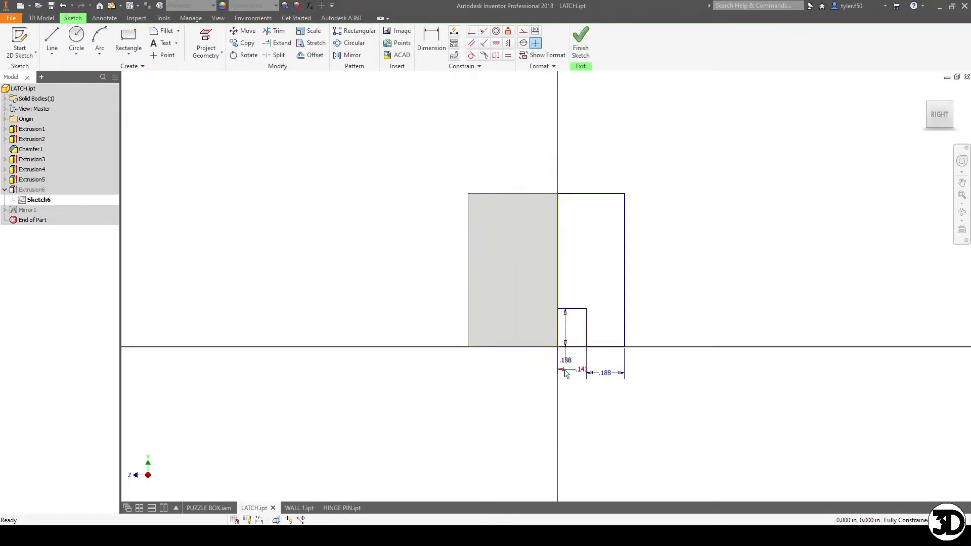
double_click(582, 370)
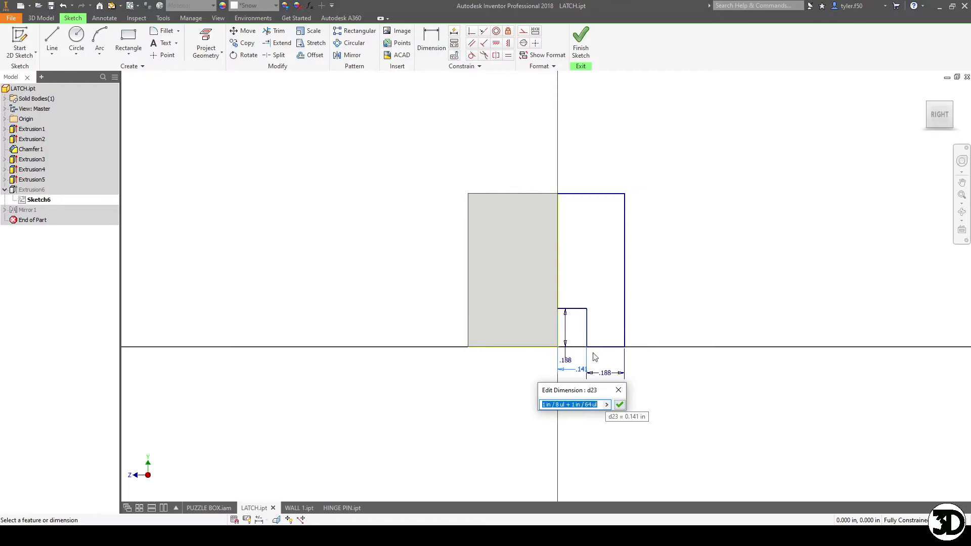
key(Return)
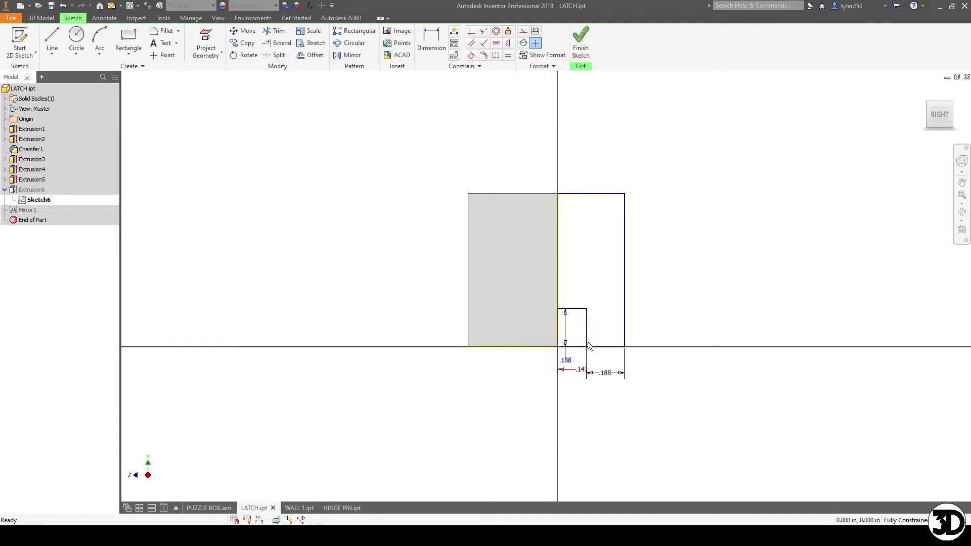
- Finish the latch sketch unchanged and inspect the notched side arms and front opening of the part
mouse_move(597, 345)
shift+middle_down()
mouse_move(622, 319)
mouse_move(590, 326)
mouse_move(568, 310)
mouse_move(642, 293)
mouse_move(597, 298)
shift+middle_up()
click(581, 44)
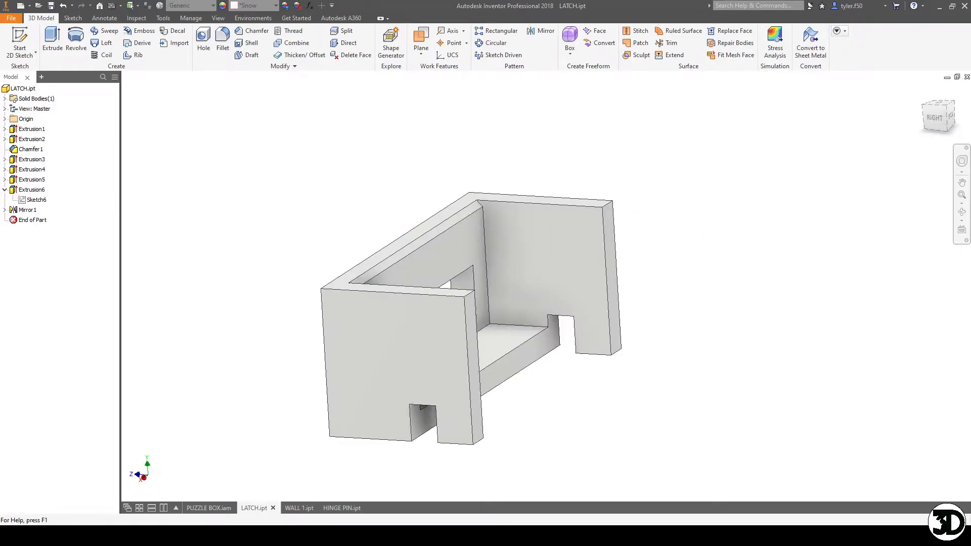
click(457, 394)
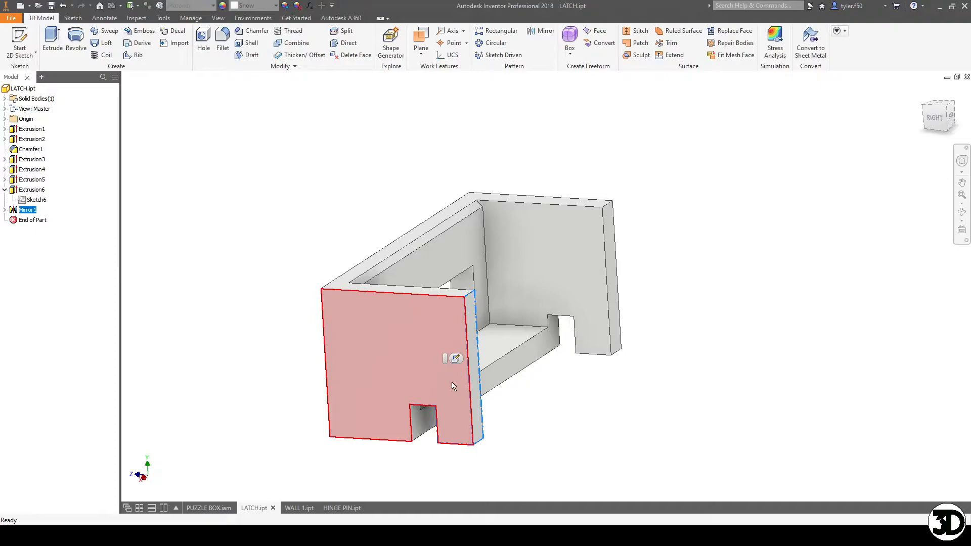
click(667, 380)
shift+middle_drag(501, 338, 522, 327)
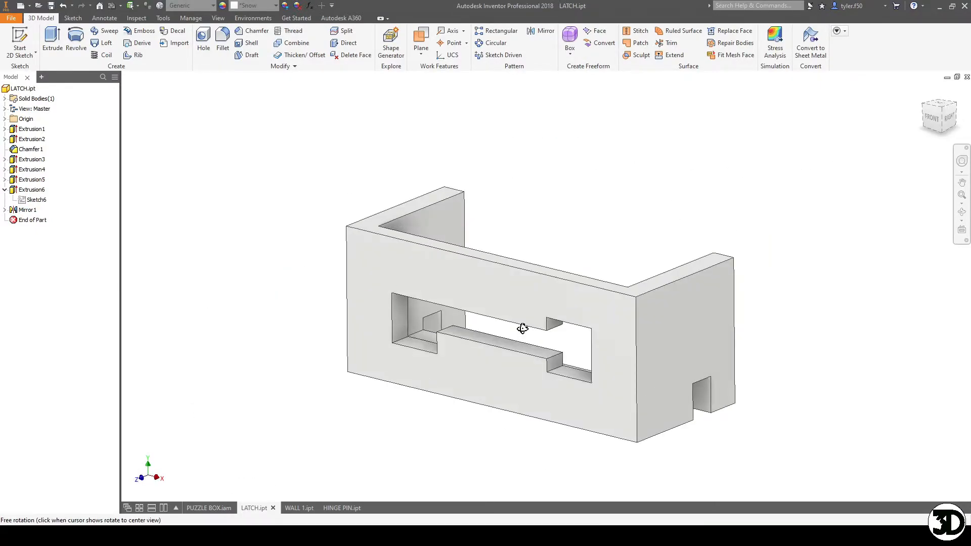
- Switch to WALL 1.ipt and view the two latch slots straight from the front
click(297, 508)
shift+middle_drag(497, 307, 483, 385)
click(938, 116)
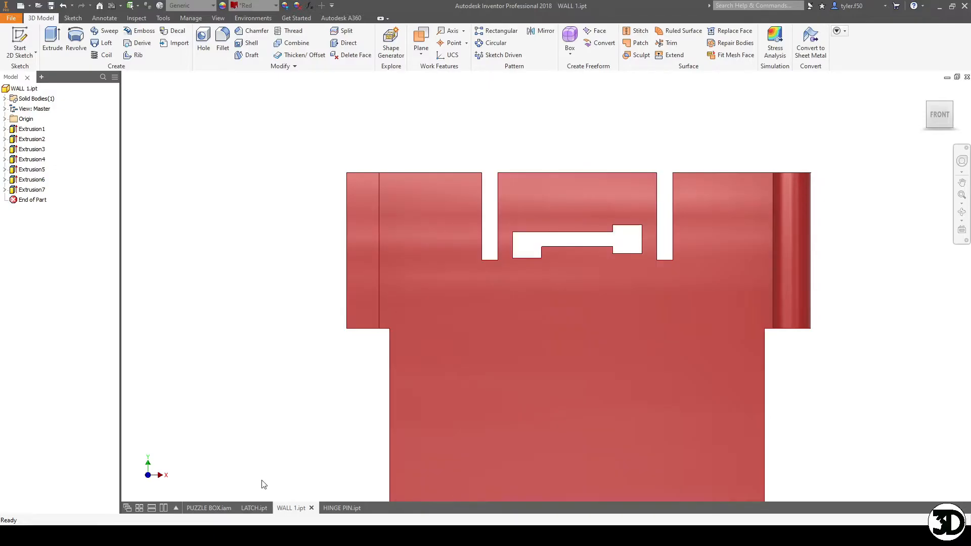
- In PUZZLE BOX.iam, measure the distance from the latch's bottom face to the top edge face of the red wall
click(208, 508)
key(F4)
drag(532, 324, 693, 393)
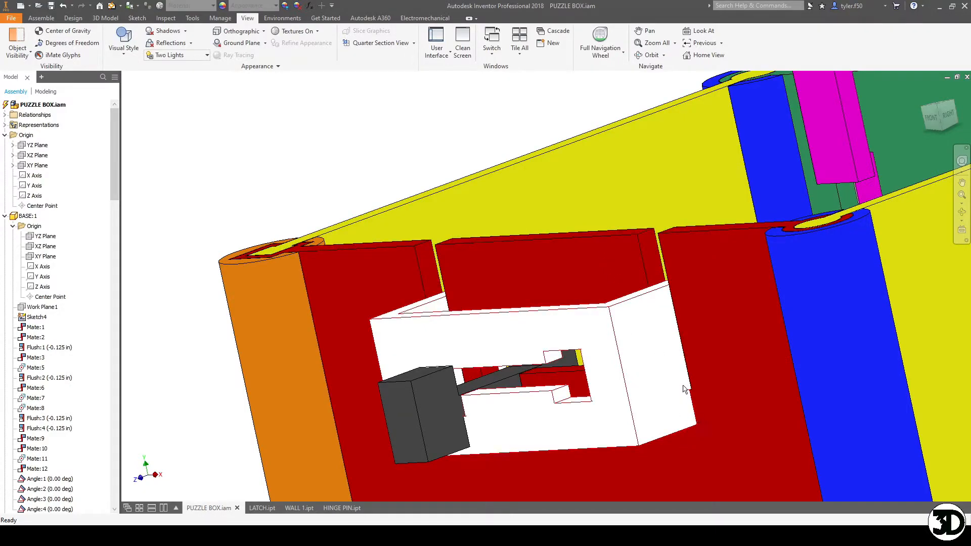
click(192, 18)
click(21, 38)
shift+middle_drag(546, 350, 582, 213)
click(568, 277)
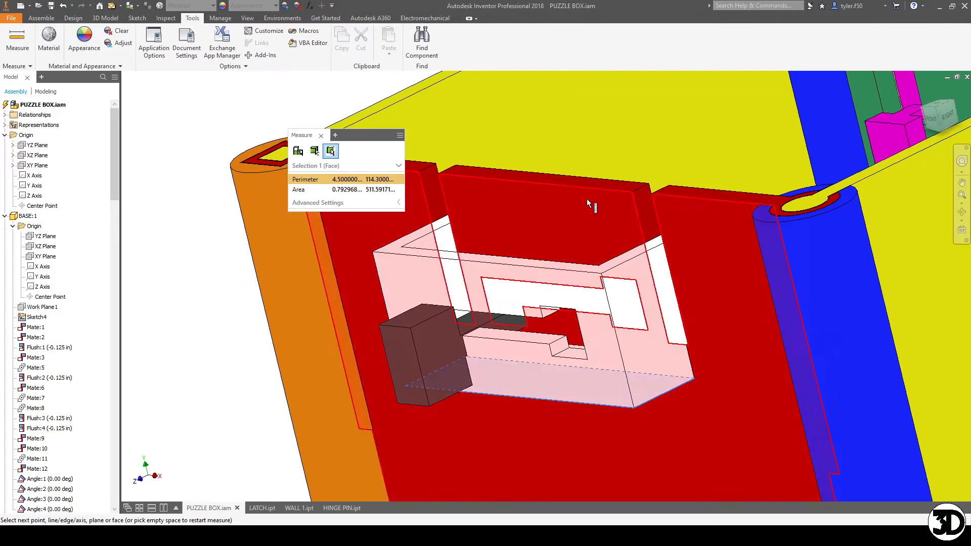
click(588, 181)
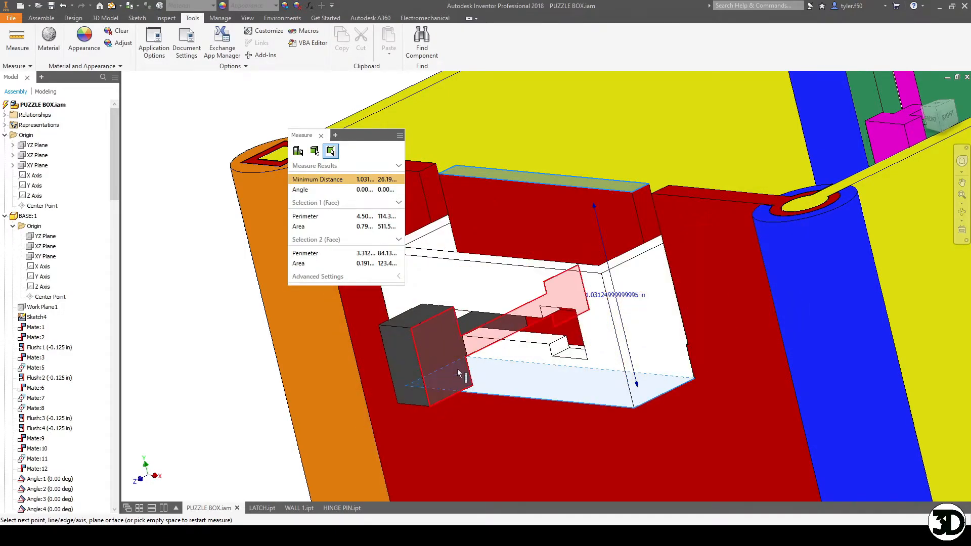
key(Escape)
- In WALL 1.ipt, open the sketch of Extrusion7, check the formula behind the slot depth, and finish the sketch unchanged
click(293, 503)
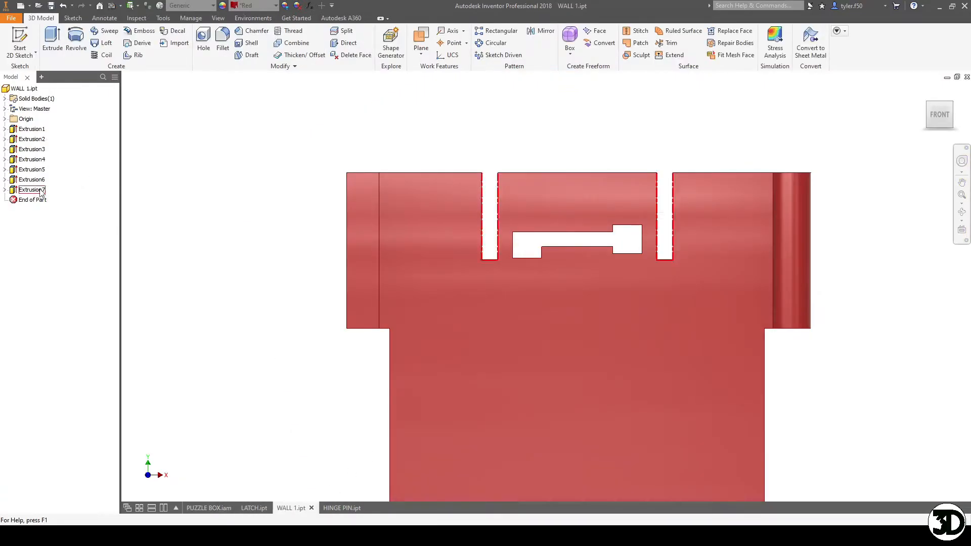
right_click(42, 192)
click(60, 276)
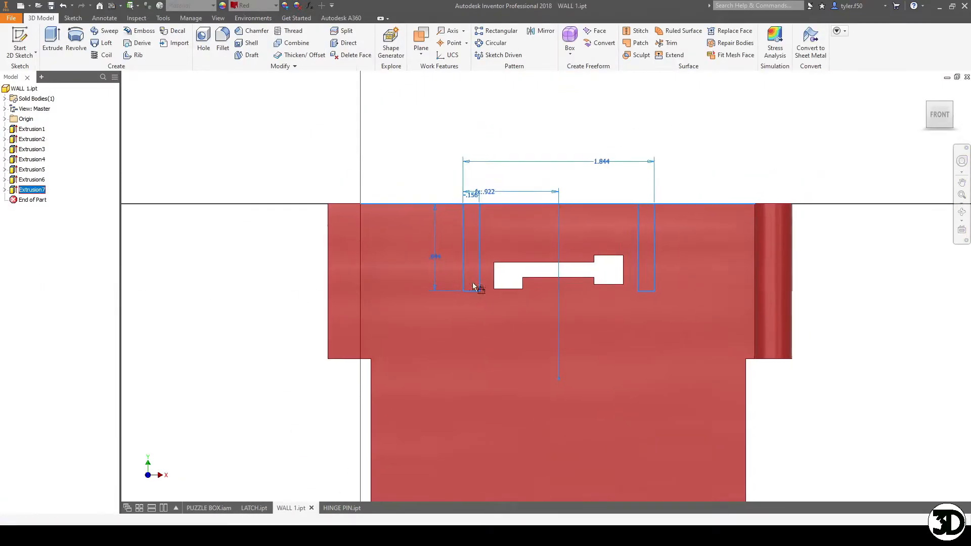
double_click(423, 277)
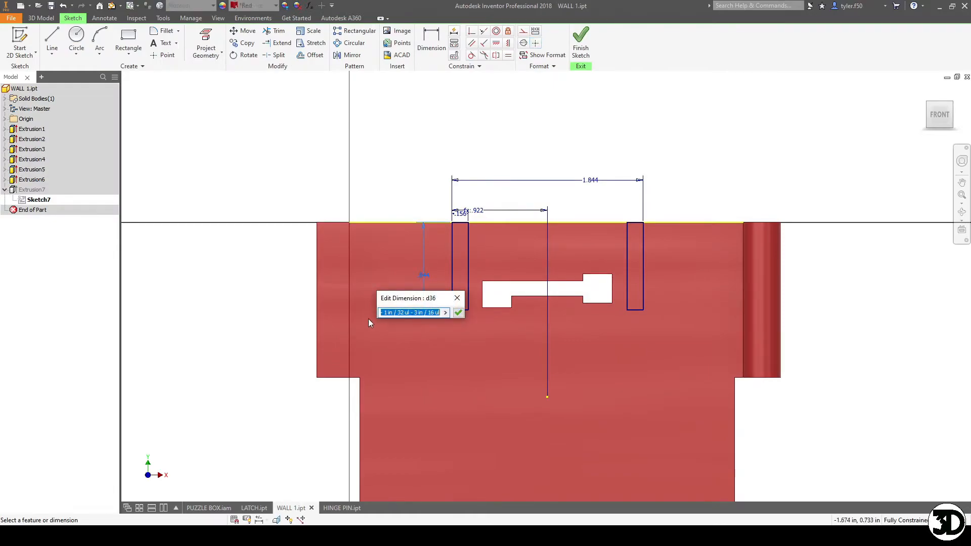
drag(395, 314, 351, 316)
click(458, 312)
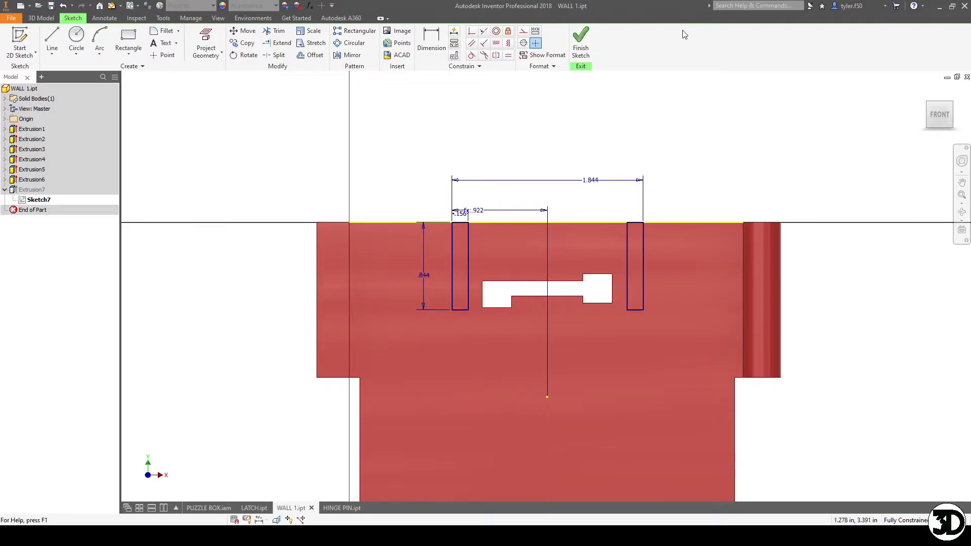
click(591, 50)
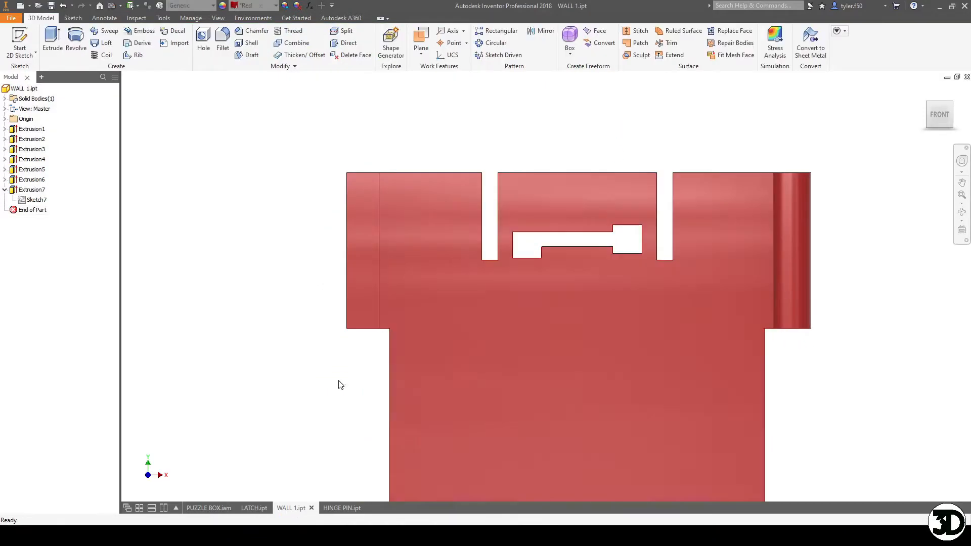
middle_drag(353, 358, 307, 308)
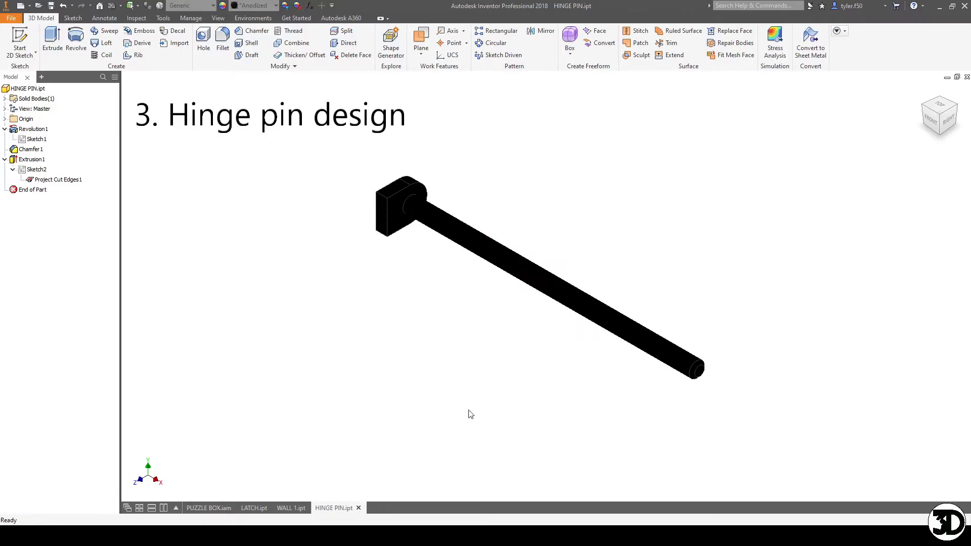
- In HINGE PIN.ipt, open the sketch of Revolution1 and check the formula behind the pin shaft's diameter
right_click(36, 139)
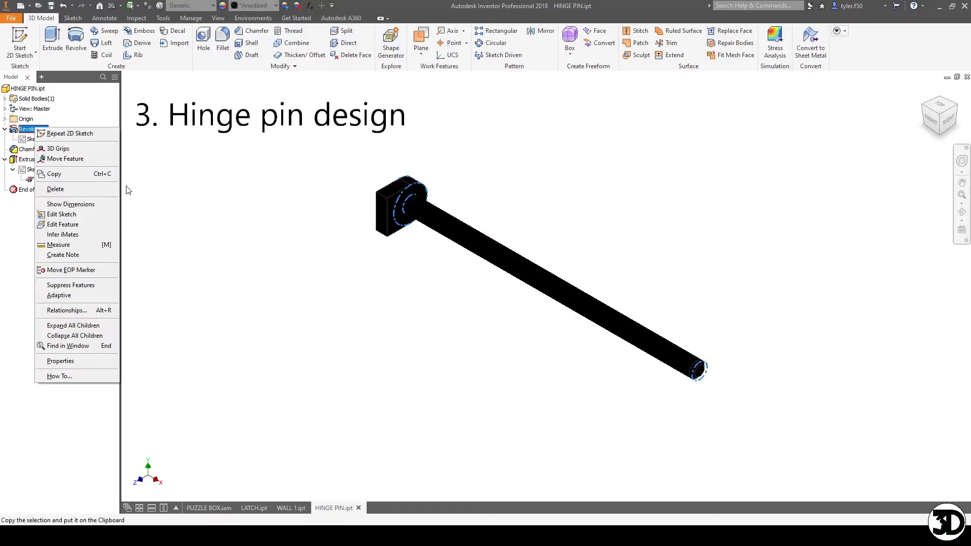
click(101, 215)
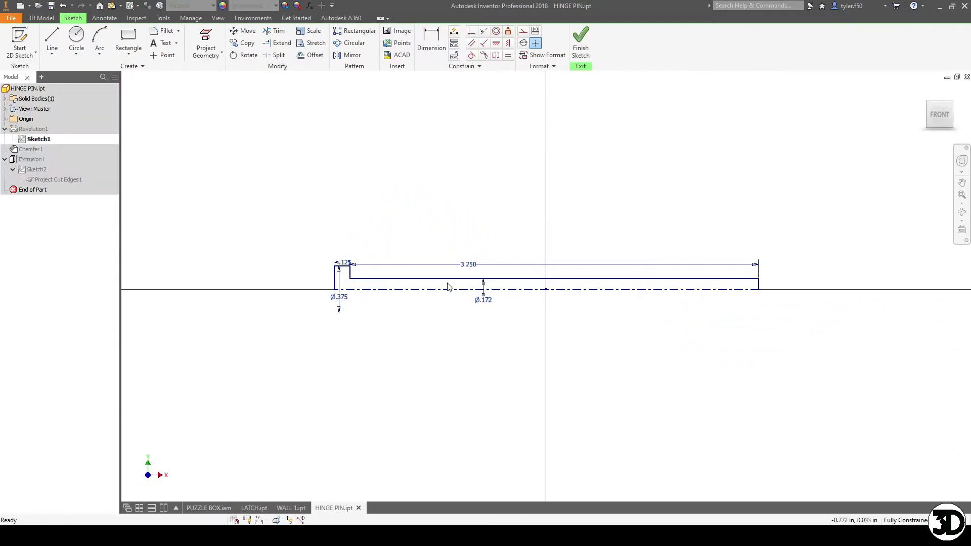
double_click(487, 303)
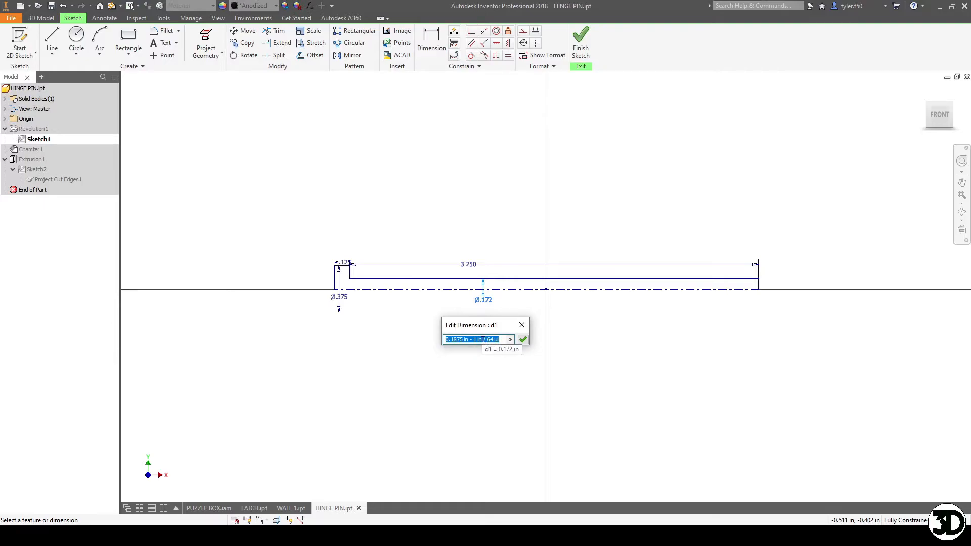
click(523, 341)
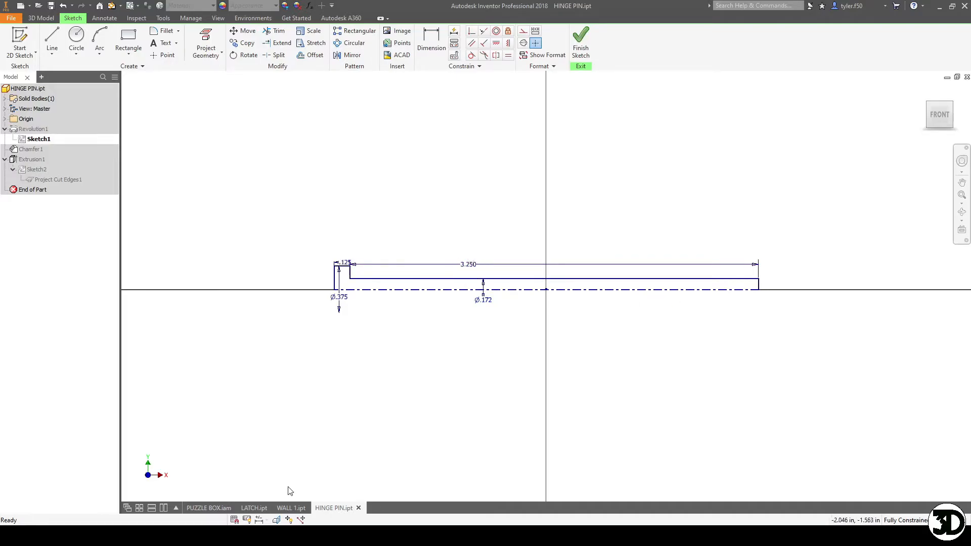
- In PUZZLE BOX.iam, measure the distance from the far hinge lock's outer face to the rounded edge at the hinge pin's head
click(208, 507)
shift+middle_drag(587, 320, 420, 203)
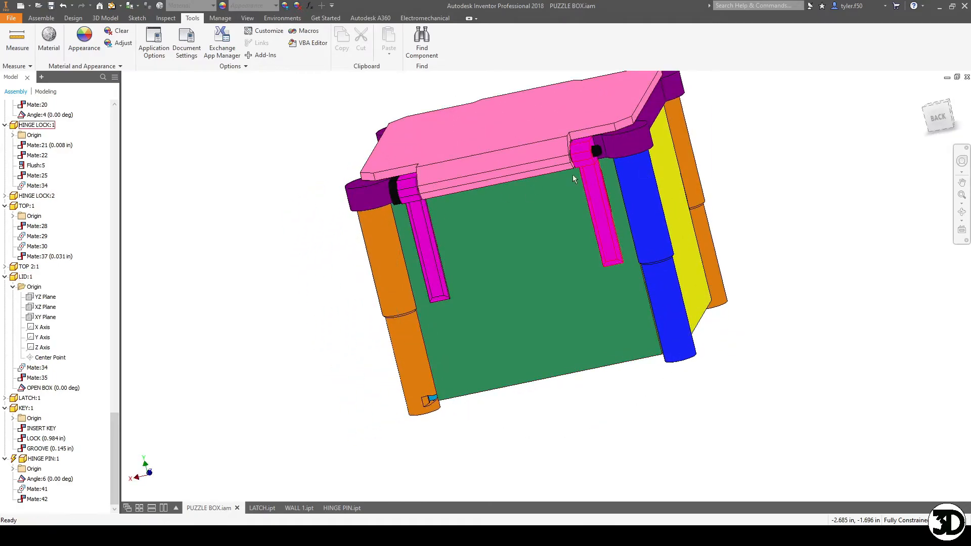
click(17, 38)
scroll(598, 130, up, 5)
click(557, 199)
scroll(557, 201, down, 5)
shift+middle_drag(508, 245, 568, 230)
scroll(527, 225, up, 4)
scroll(576, 258, up, 6)
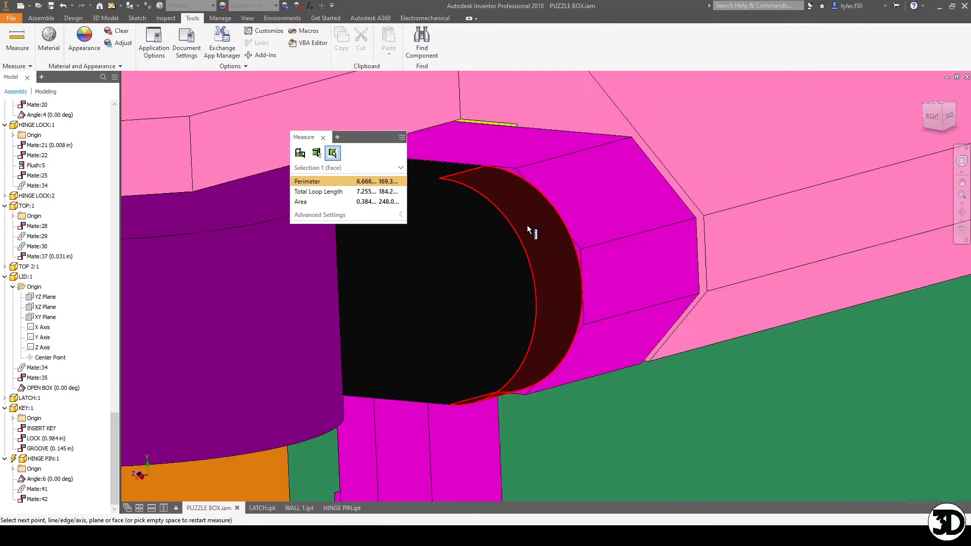
click(575, 245)
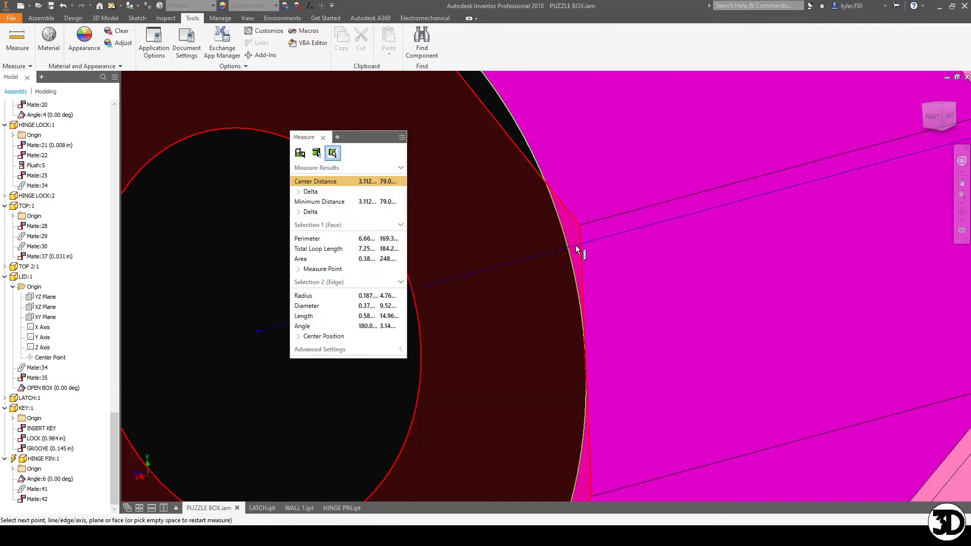
scroll(571, 243, down, 5)
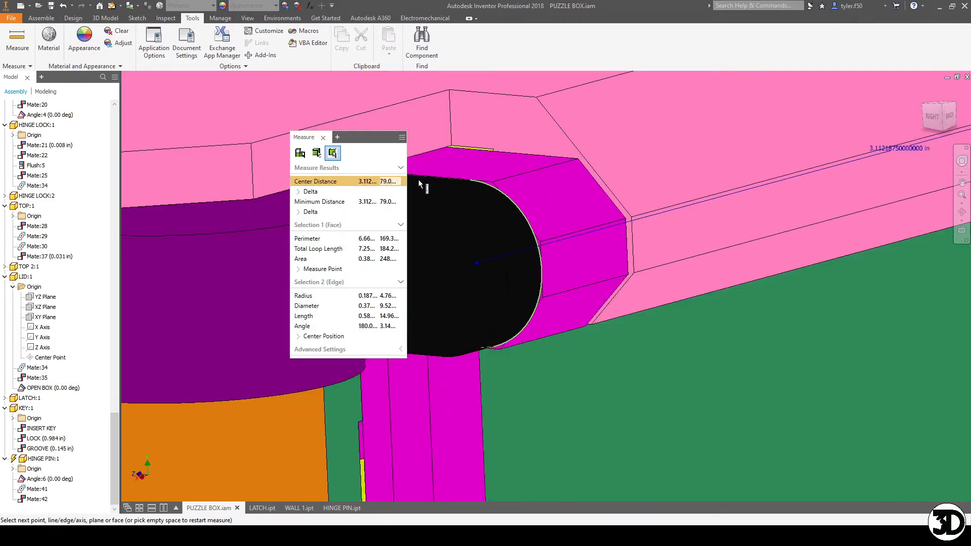
scroll(603, 216, down, 3)
middle_drag(605, 218, 482, 245)
scroll(482, 245, down, 3)
shift+middle_drag(641, 195, 591, 225)
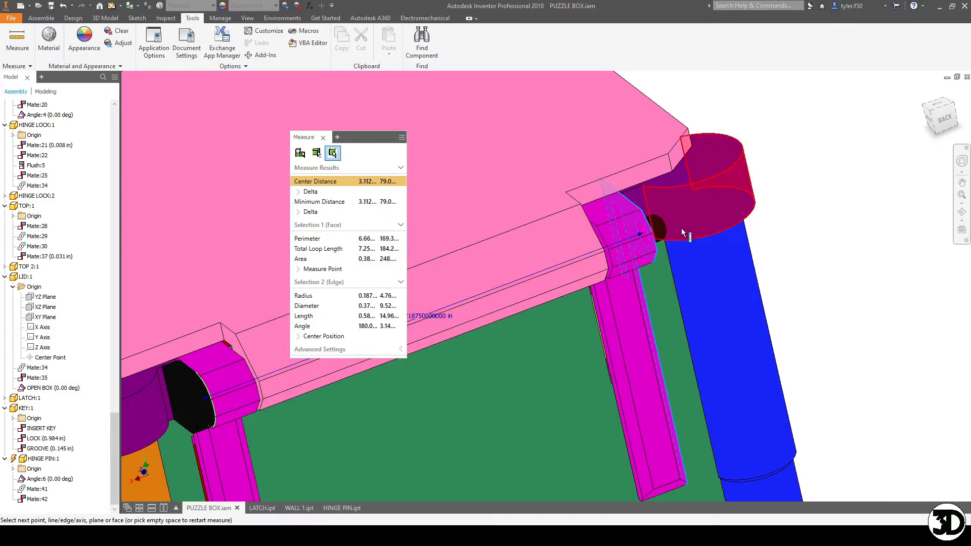
middle_drag(566, 233, 742, 143)
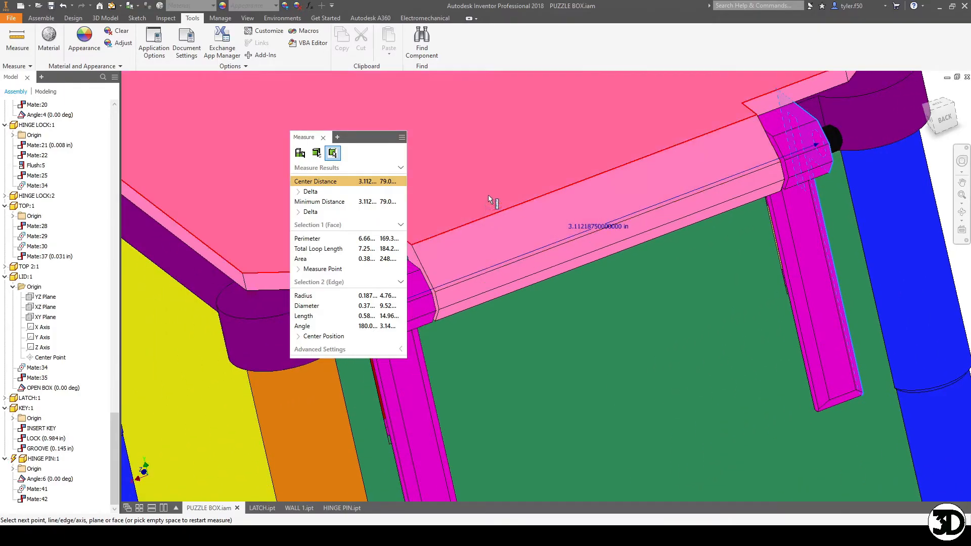
click(324, 138)
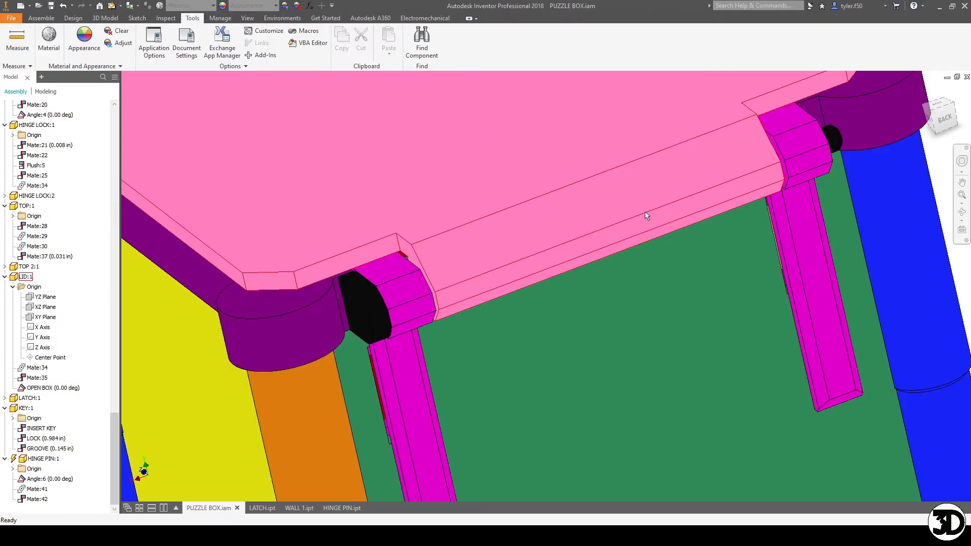
- Measure the distance from the hinge pin's shaft to the adjacent flat face of the purple top frame, showing the full-precision values
scroll(504, 196, up, 5)
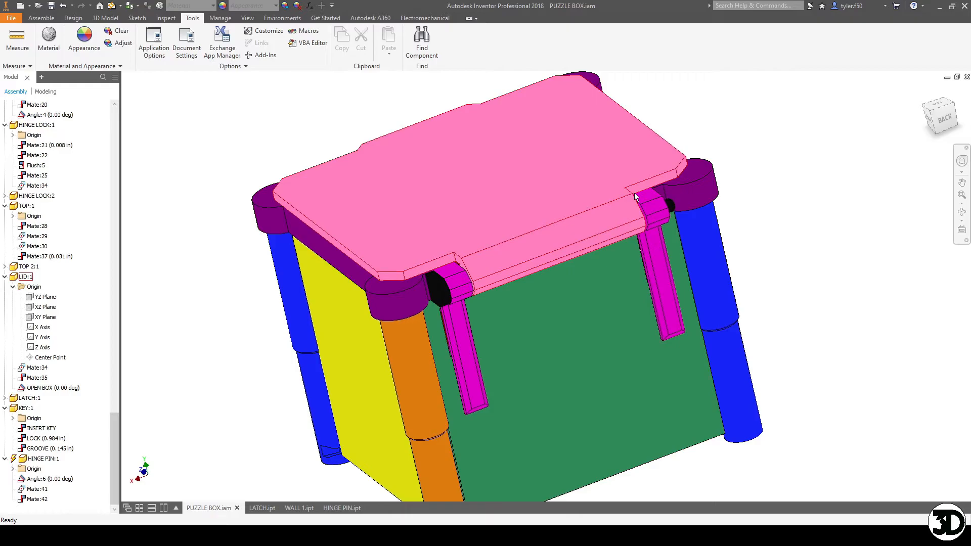
shift+middle_drag(568, 143, 486, 202)
shift+middle_drag(481, 273, 405, 275)
scroll(467, 230, up, 5)
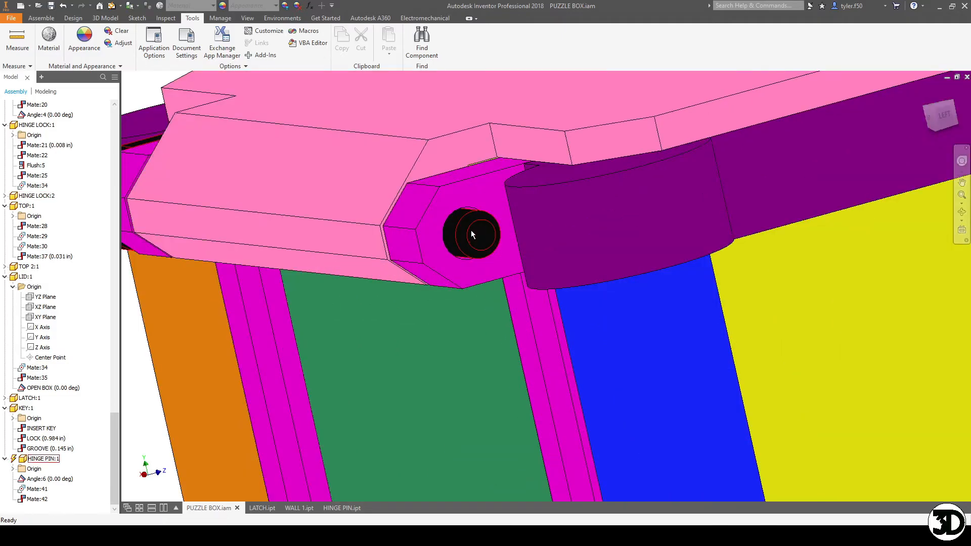
click(17, 41)
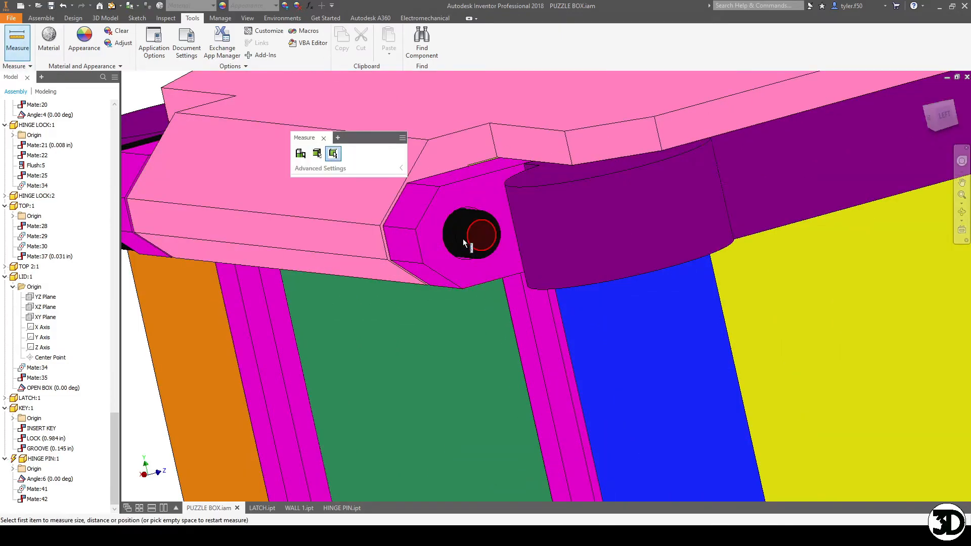
click(451, 241)
shift+middle_drag(463, 239, 538, 255)
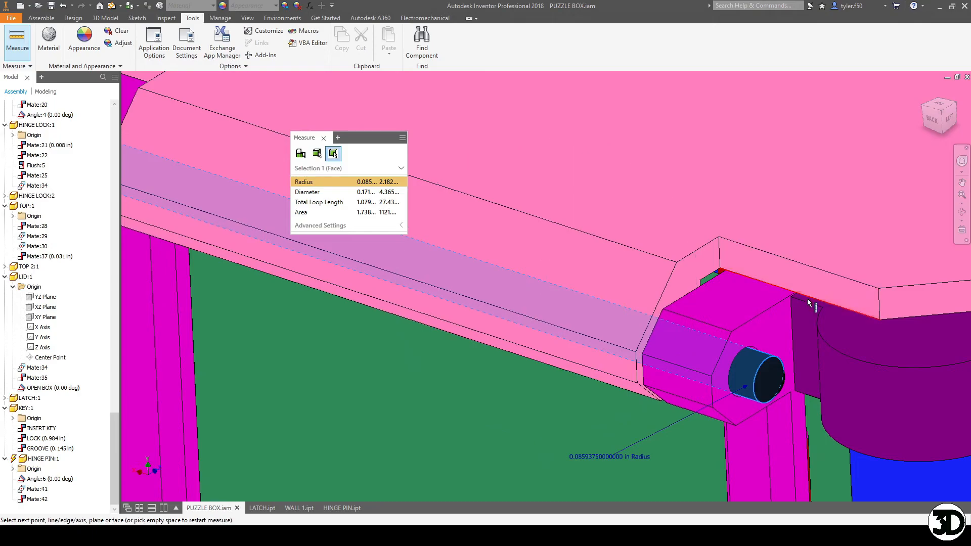
click(806, 321)
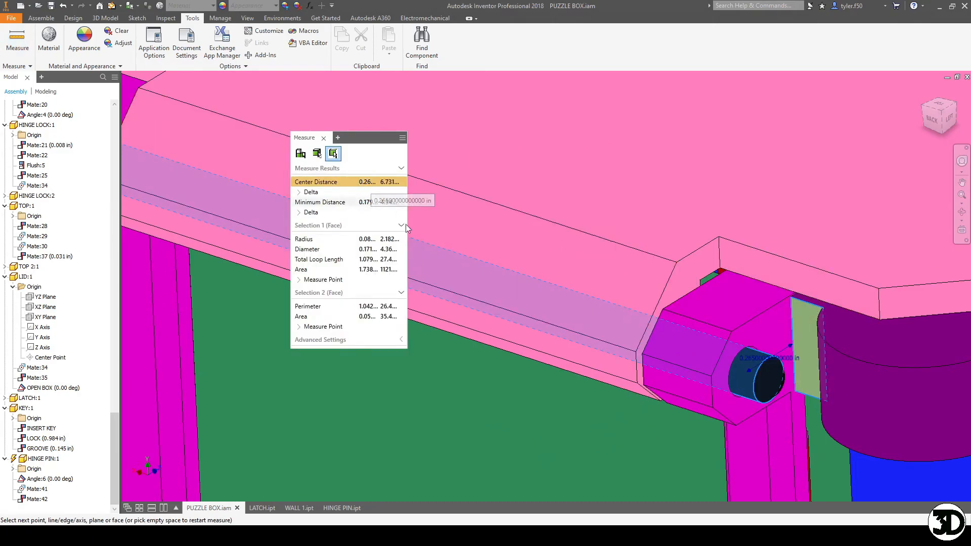
drag(409, 349, 486, 419)
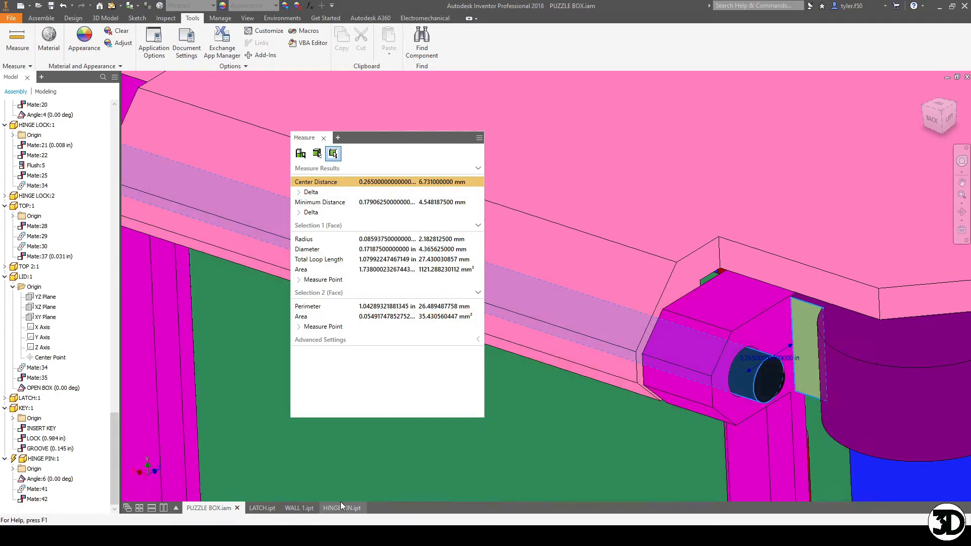
- In HINGE PIN.ipt, open the sketch of Extrusion1, check the dimension of the pin head's flat side, and finish the sketch unchanged
click(338, 507)
click(324, 138)
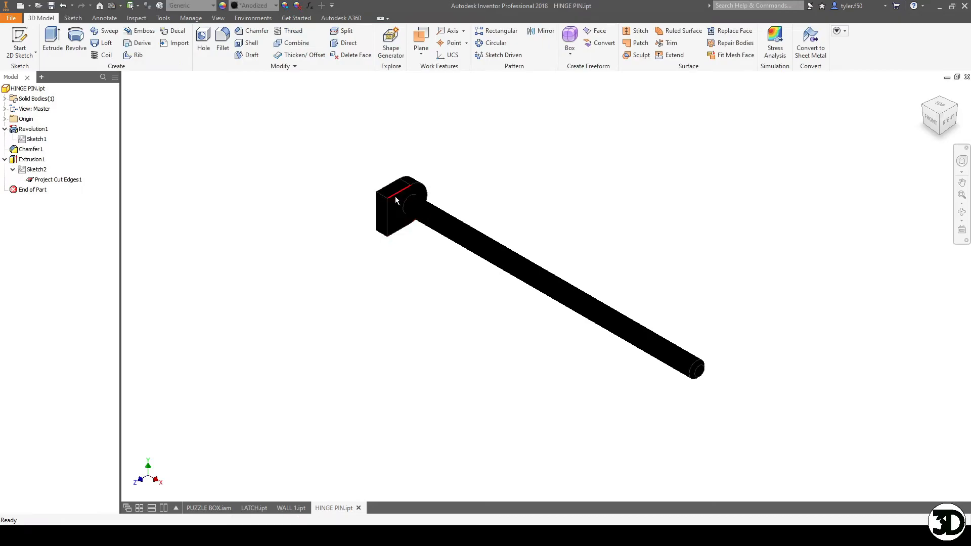
right_click(36, 162)
click(56, 230)
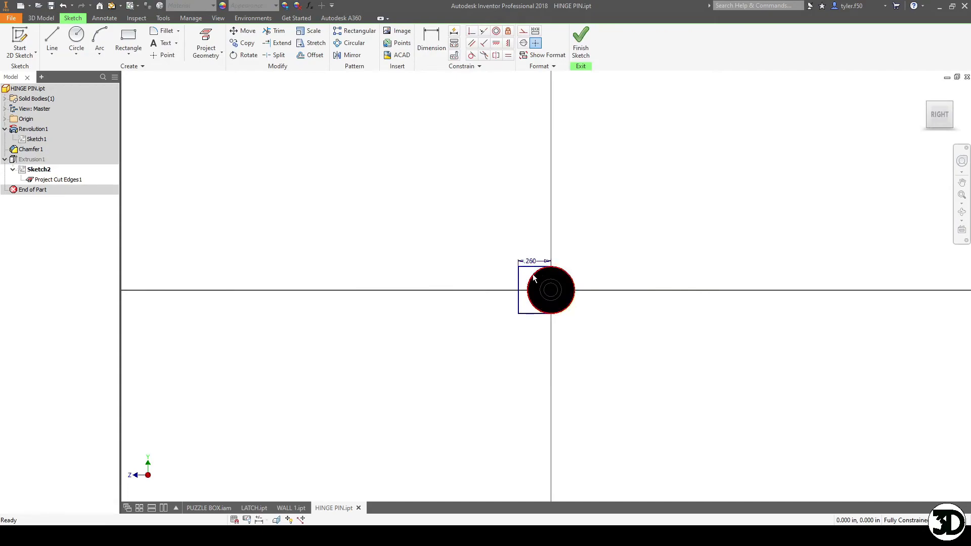
click(577, 46)
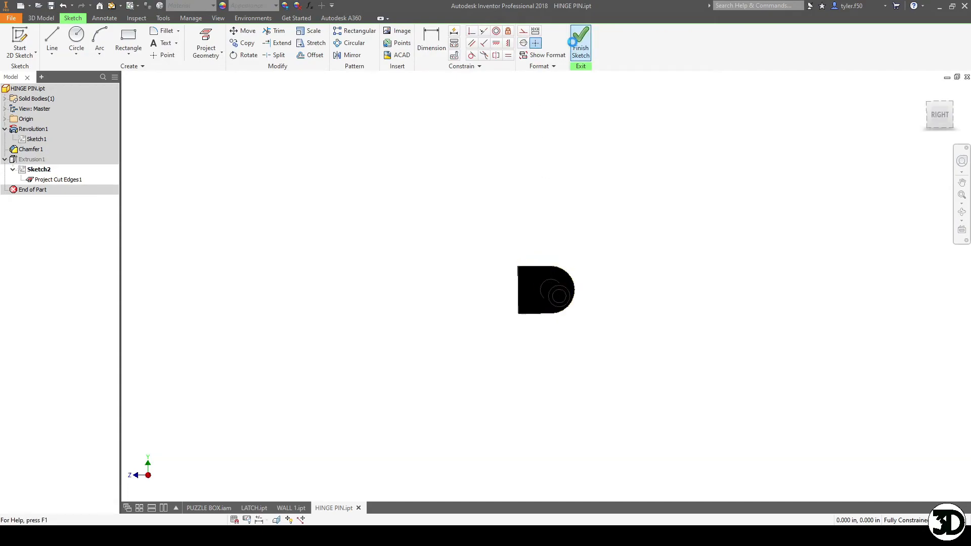
- Return to PUZZLE BOX.iam and examine how both ends of the hinge pin sit against the top frame, ending with the whole box's front
click(222, 507)
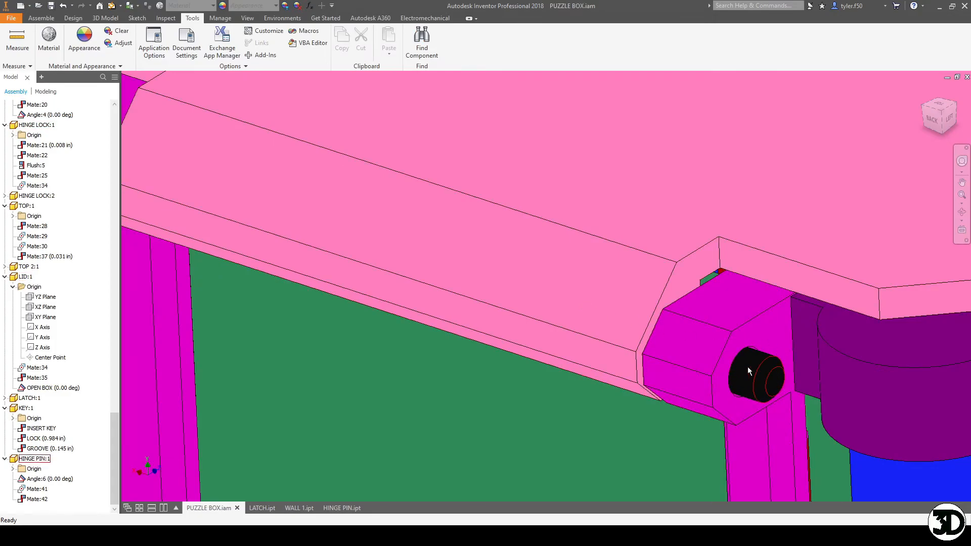
scroll(478, 359, up, 3)
middle_drag(483, 358, 702, 368)
shift+middle_drag(527, 331, 424, 287)
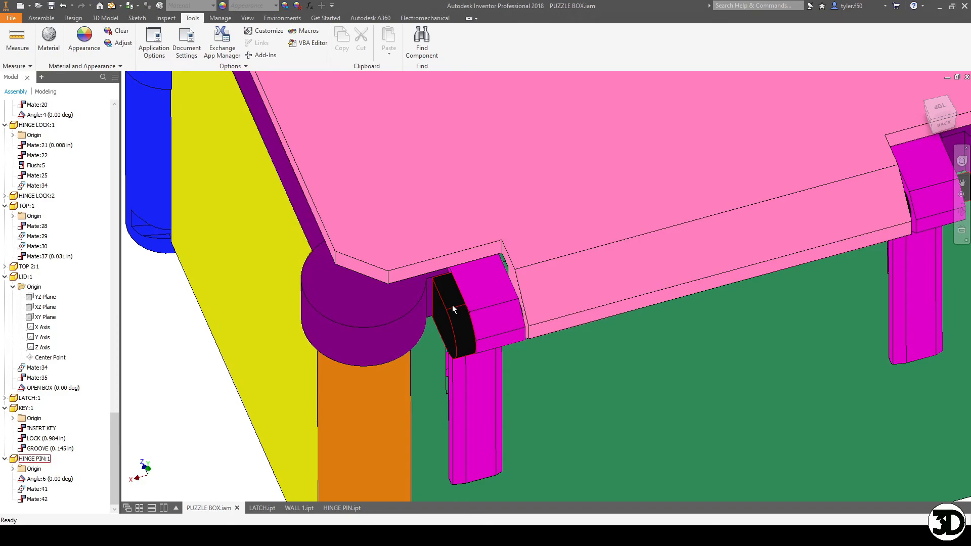
scroll(556, 329, down, 3)
scroll(557, 332, down, 5)
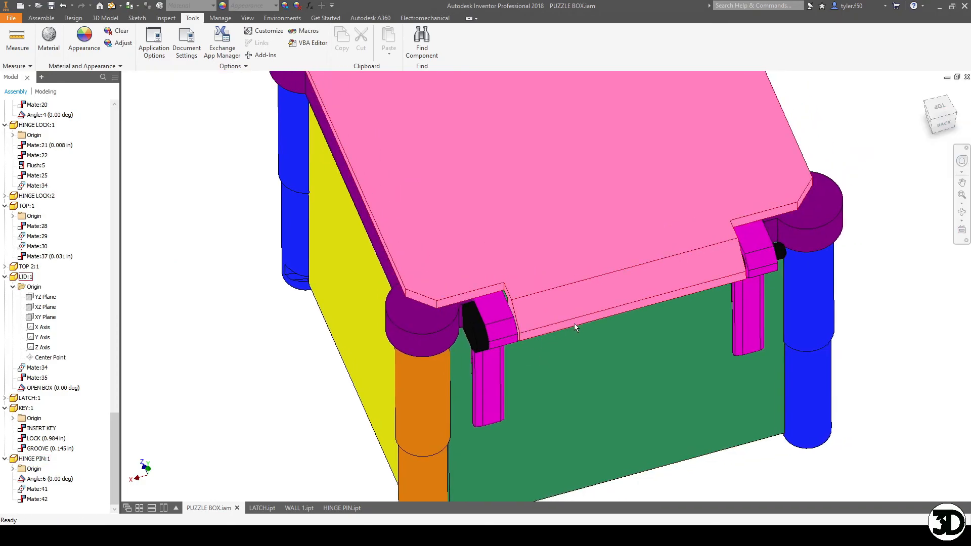
shift+middle_drag(566, 336, 683, 334)
scroll(455, 338, down, 3)
middle_drag(455, 338, 563, 254)
shift+middle_drag(563, 254, 664, 211)
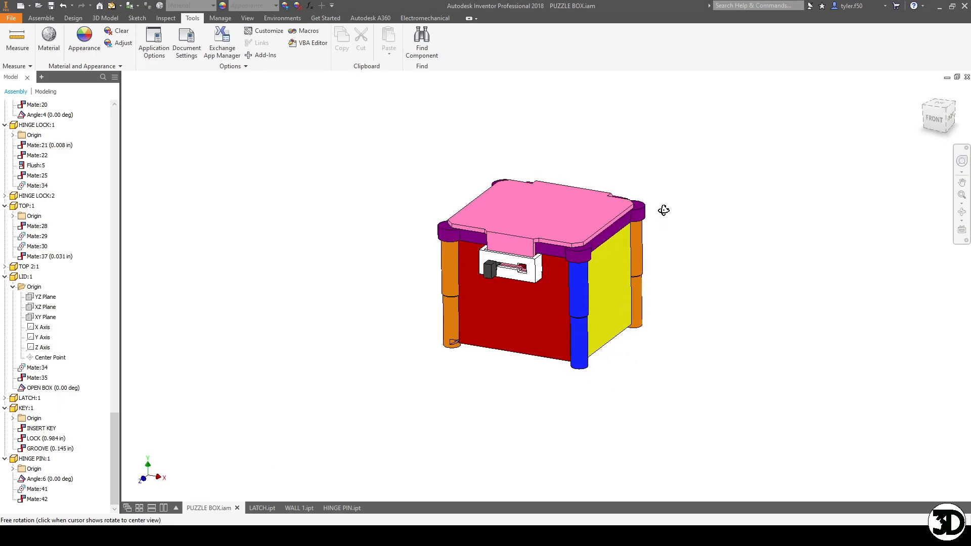